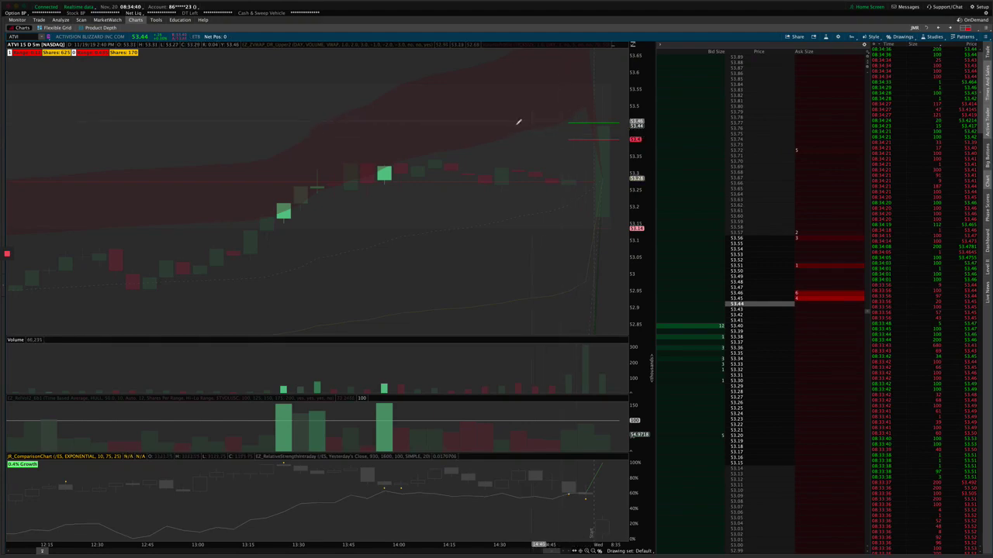
Select the 15 D : 5m time frame and open the EZ_BidAskLastLines study's customization settings, clear of the latest candles.
{"action": "left_click", "coordinate": [852, 37]}
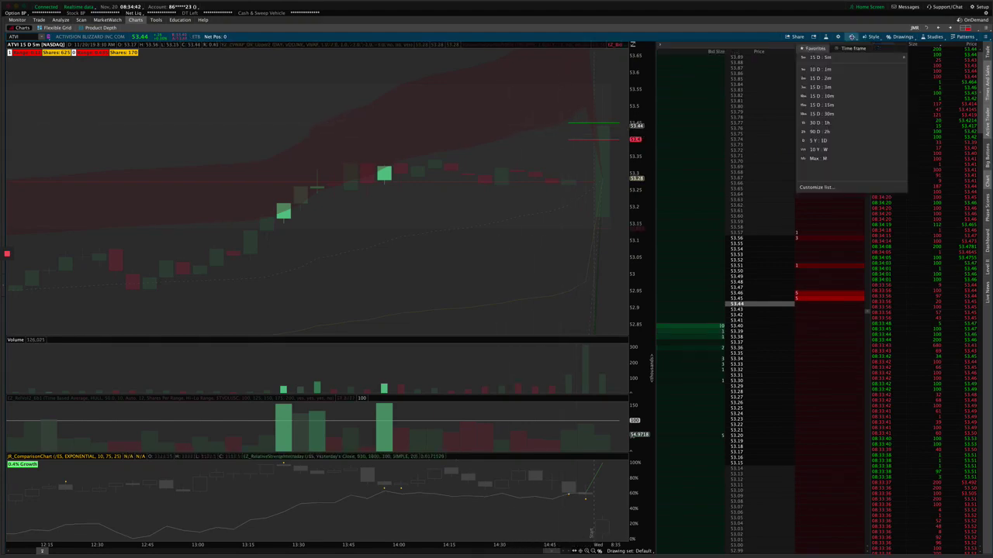
{"action": "left_click", "coordinate": [814, 58]}
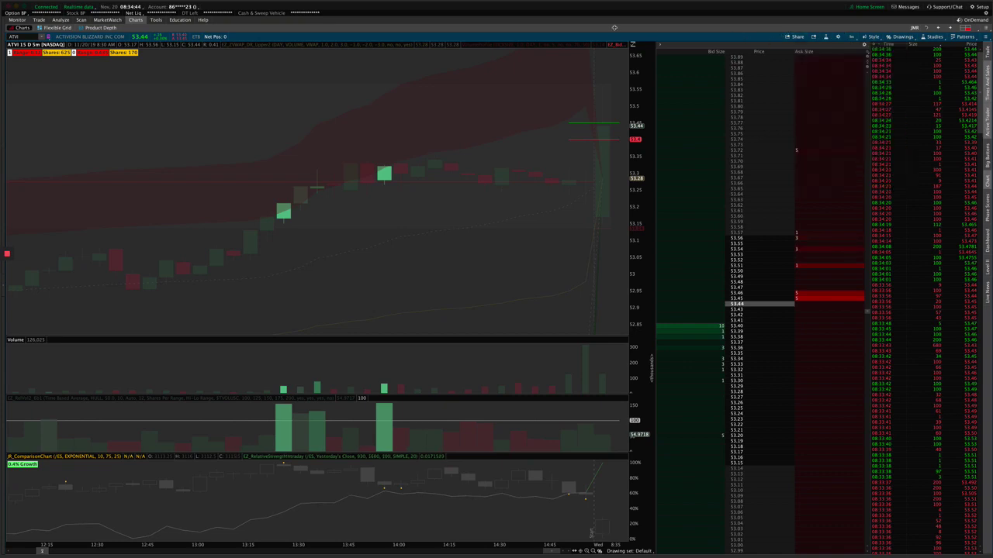
{"action": "right_click", "coordinate": [580, 127]}
{"action": "left_click", "coordinate": [612, 137]}
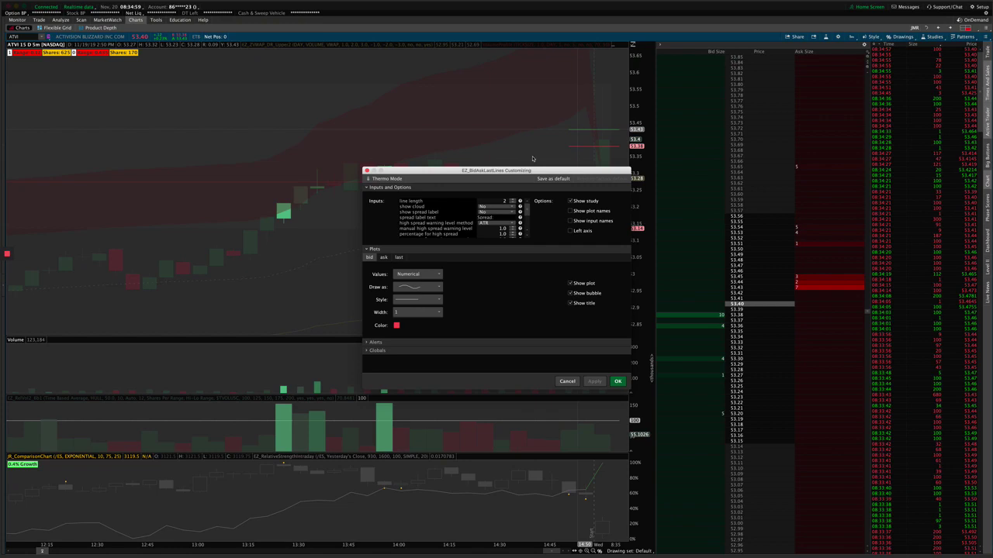
{"action": "left_click_drag", "start_coordinate": [500, 164], "coordinate": [308, 91]}
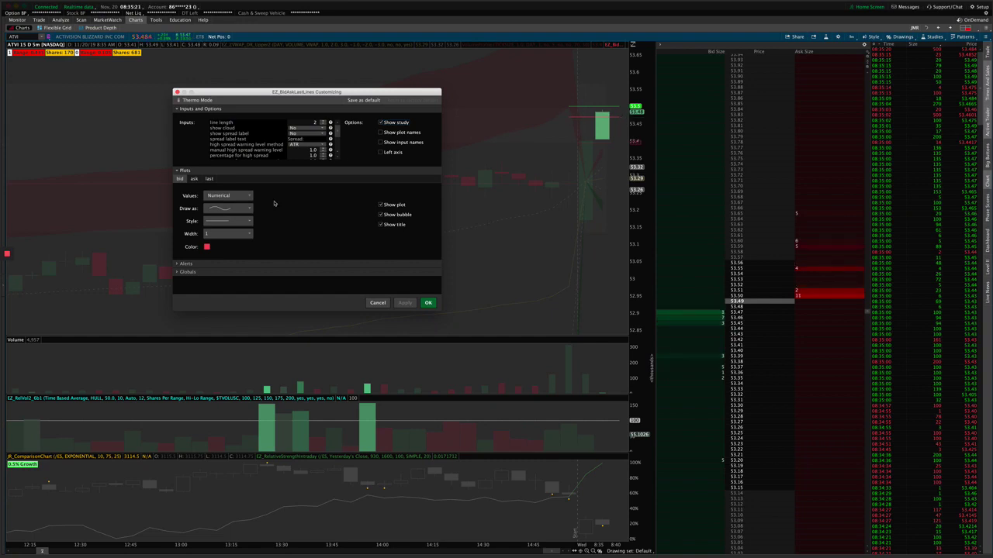
Switch the last plot's Show plot option on and back off in the study settings.
{"action": "left_click", "coordinate": [208, 178]}
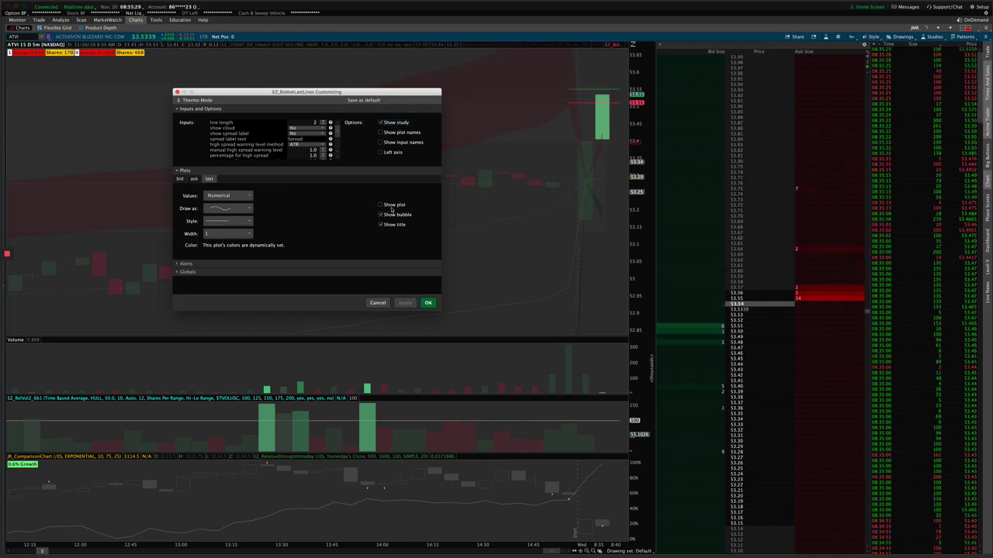
{"action": "left_click", "coordinate": [184, 170]}
{"action": "left_click", "coordinate": [184, 170]}
{"action": "left_click", "coordinate": [381, 204]}
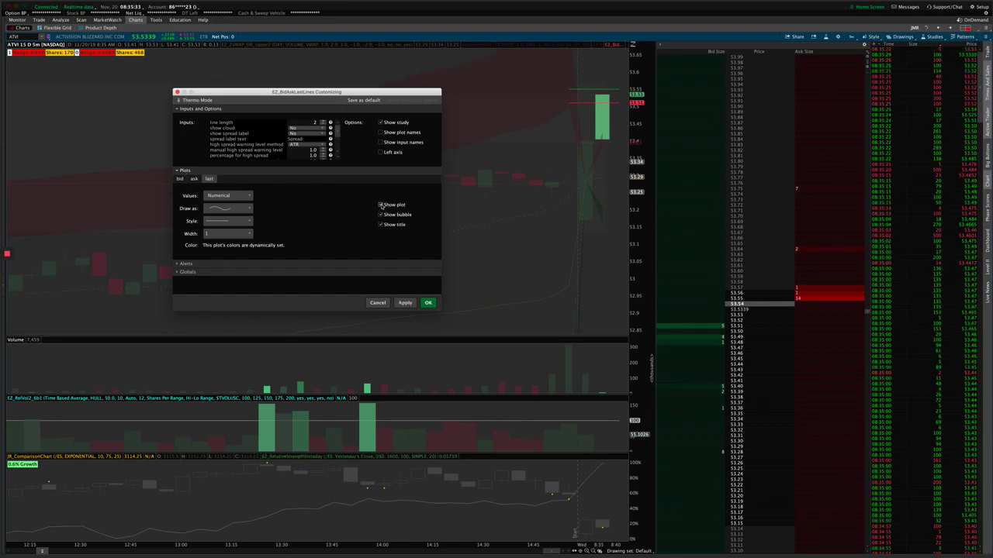
{"action": "left_click", "coordinate": [380, 214]}
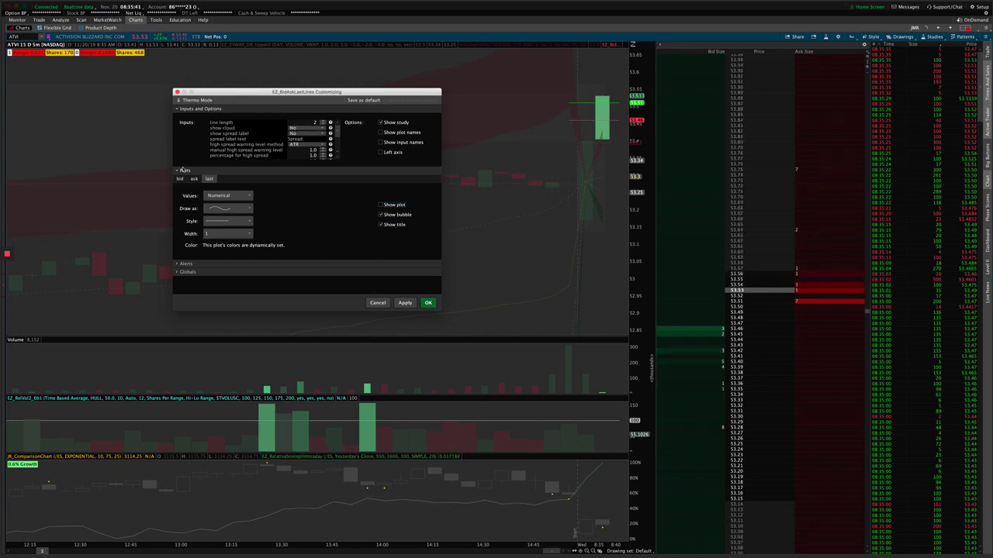
Expand the study's alert settings, set show spread label to Yes and apply the change to the chart.
{"action": "left_click", "coordinate": [183, 170]}
{"action": "left_click", "coordinate": [185, 178]}
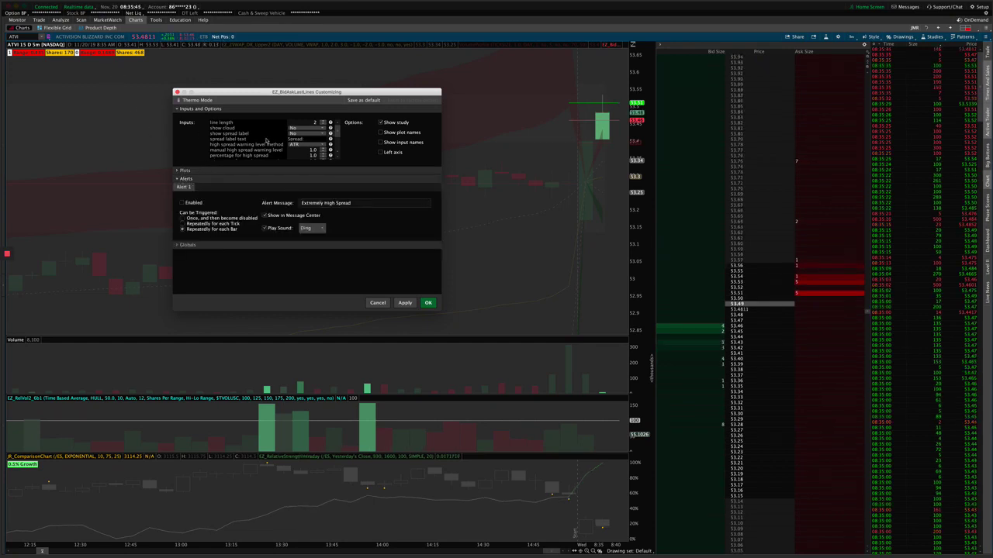
{"action": "left_click", "coordinate": [307, 133]}
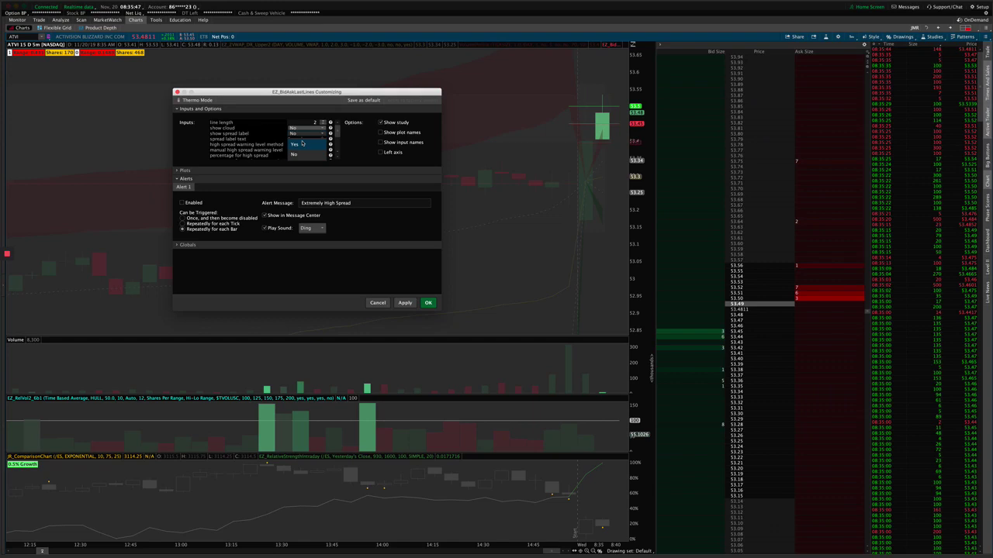
{"action": "left_click", "coordinate": [304, 144]}
{"action": "left_click", "coordinate": [401, 303]}
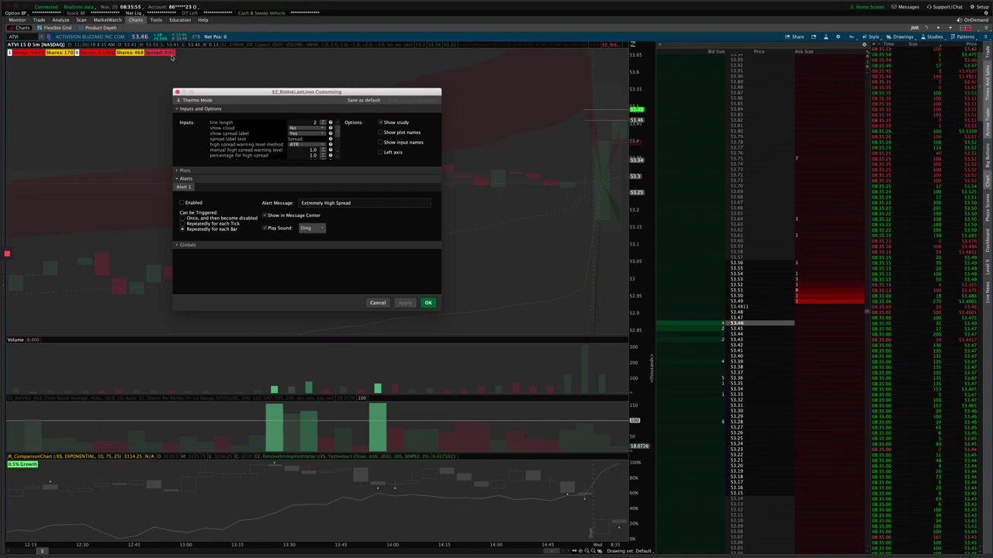
Review the spread level inputs and the choices for the high spread warning level method, keeping ATR.
{"action": "scroll", "coordinate": [303, 142], "scroll_direction": "down", "scroll_amount": 1}
{"action": "scroll", "coordinate": [304, 141], "scroll_direction": "down", "scroll_amount": 1}
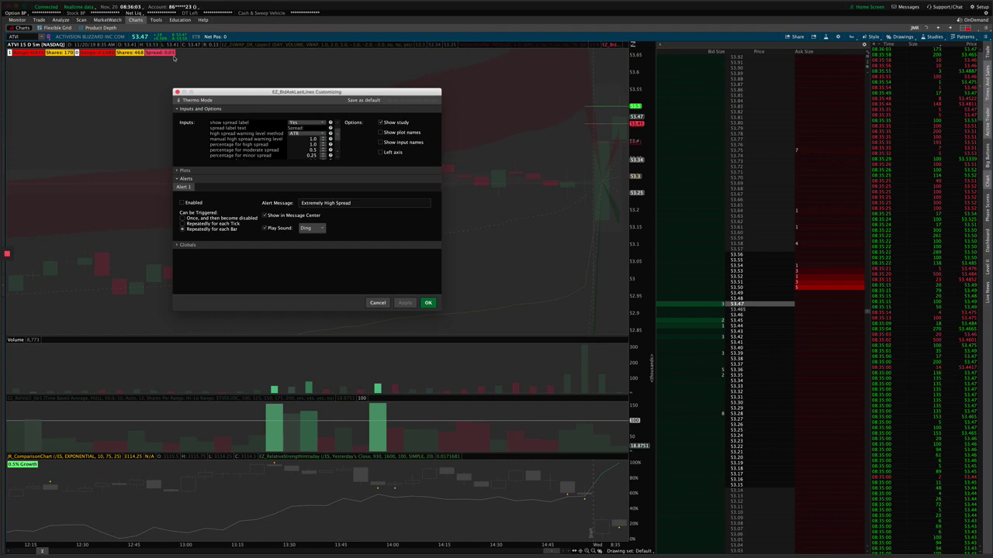
{"action": "scroll", "coordinate": [279, 138], "scroll_direction": "up", "scroll_amount": 2}
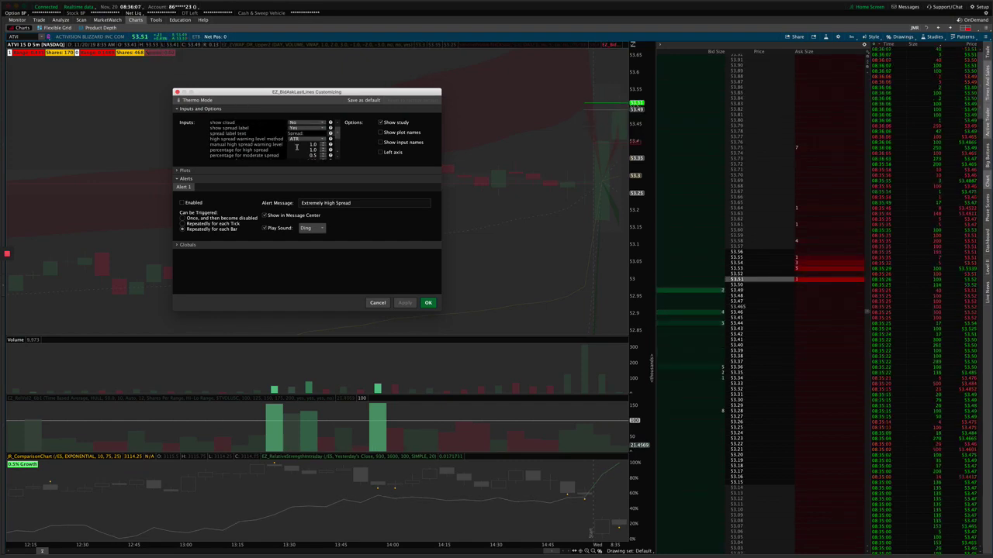
{"action": "scroll", "coordinate": [263, 138], "scroll_direction": "down", "scroll_amount": 1}
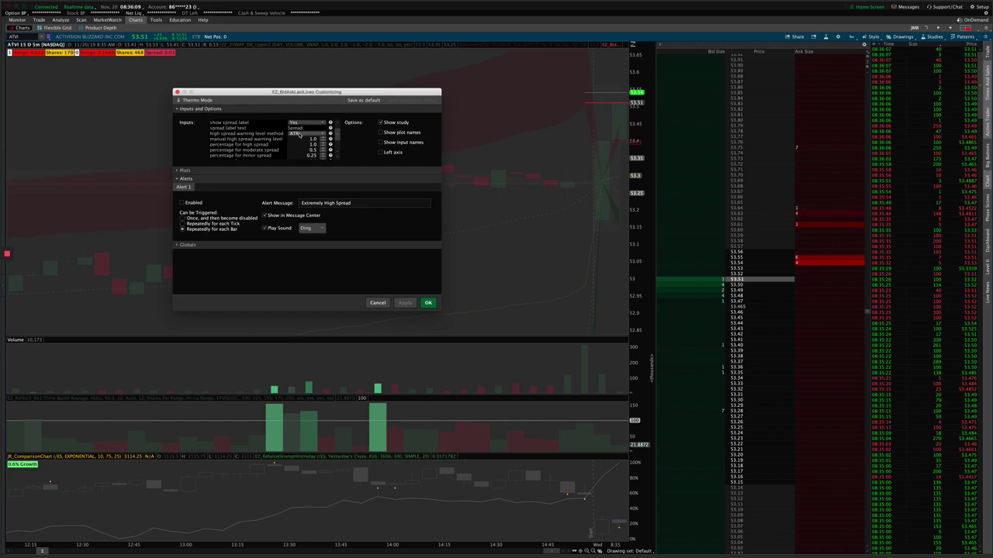
{"action": "left_click", "coordinate": [301, 133]}
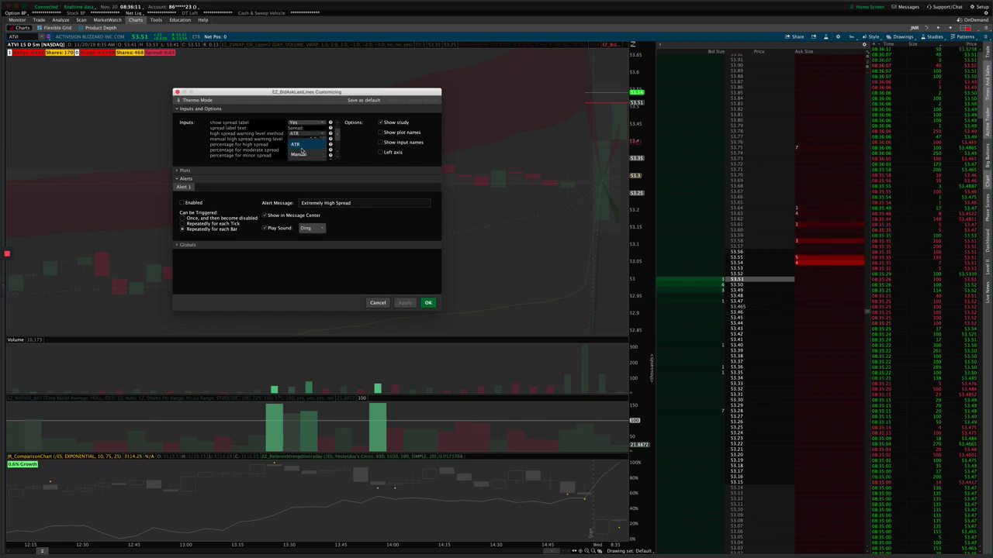
{"action": "left_click", "coordinate": [302, 147]}
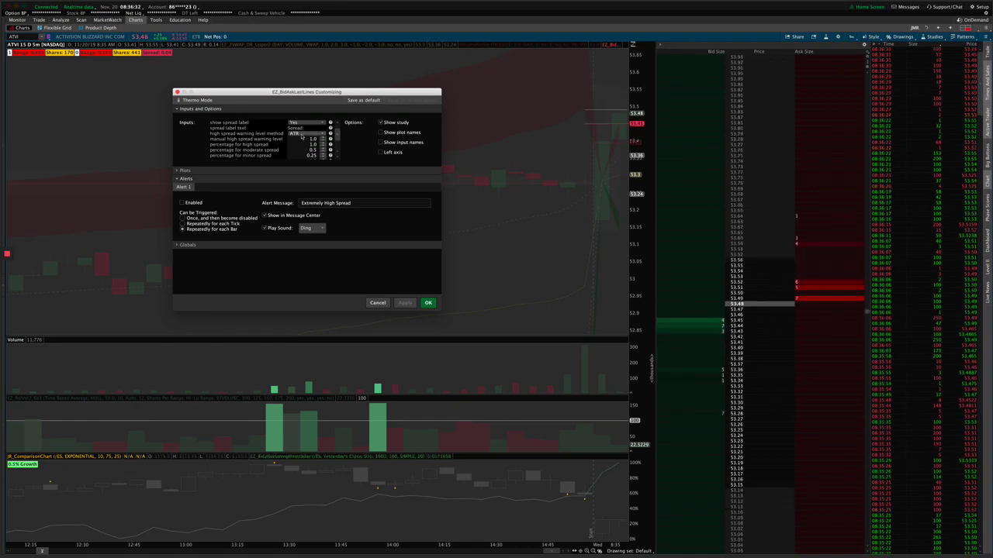
Try the Manual high spread warning level method, check the percentage inputs, and return the method to ATR.
{"action": "left_click", "coordinate": [301, 134]}
{"action": "left_click", "coordinate": [299, 154]}
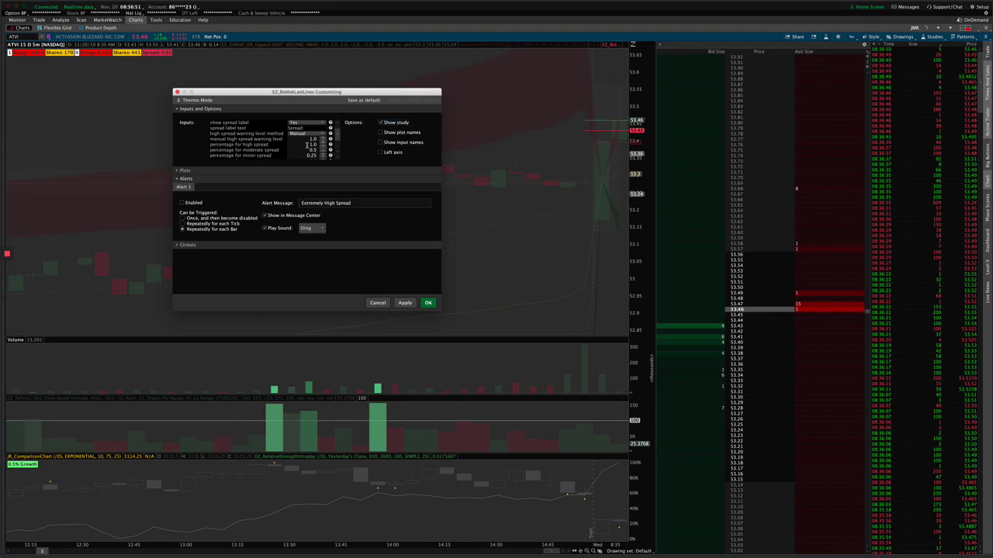
{"action": "scroll", "coordinate": [304, 144], "scroll_direction": "down", "scroll_amount": 3}
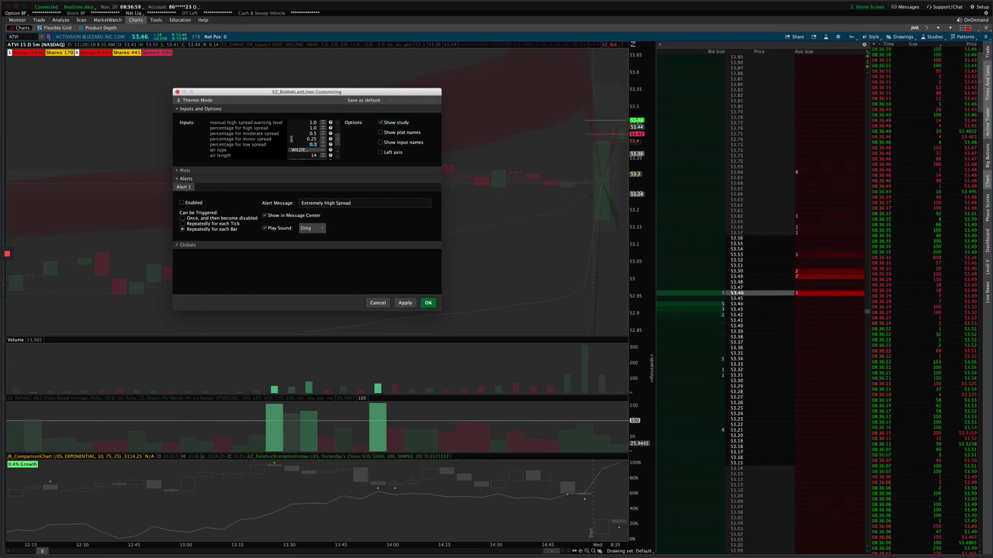
{"action": "scroll", "coordinate": [306, 145], "scroll_direction": "up", "scroll_amount": 3}
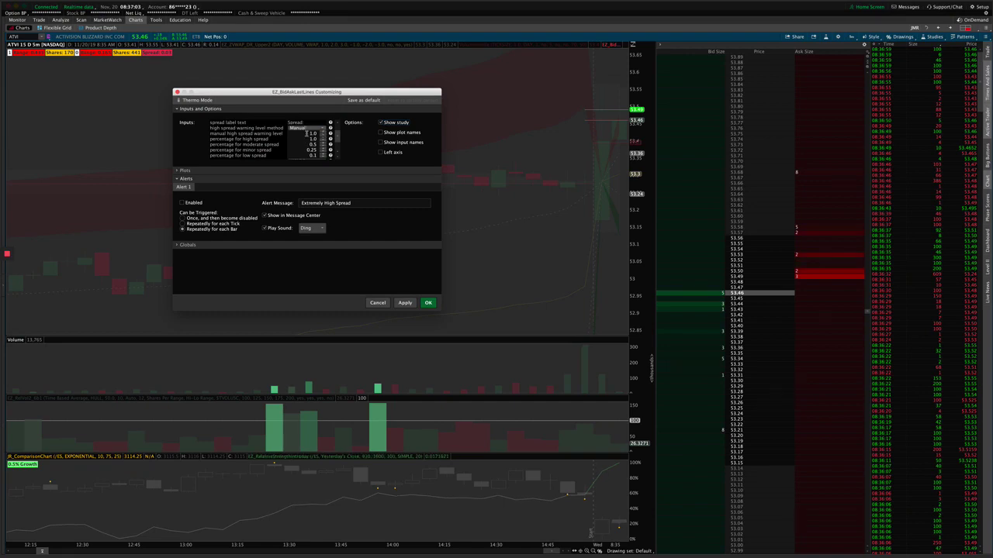
{"action": "left_click", "coordinate": [305, 129]}
{"action": "left_click", "coordinate": [304, 139]}
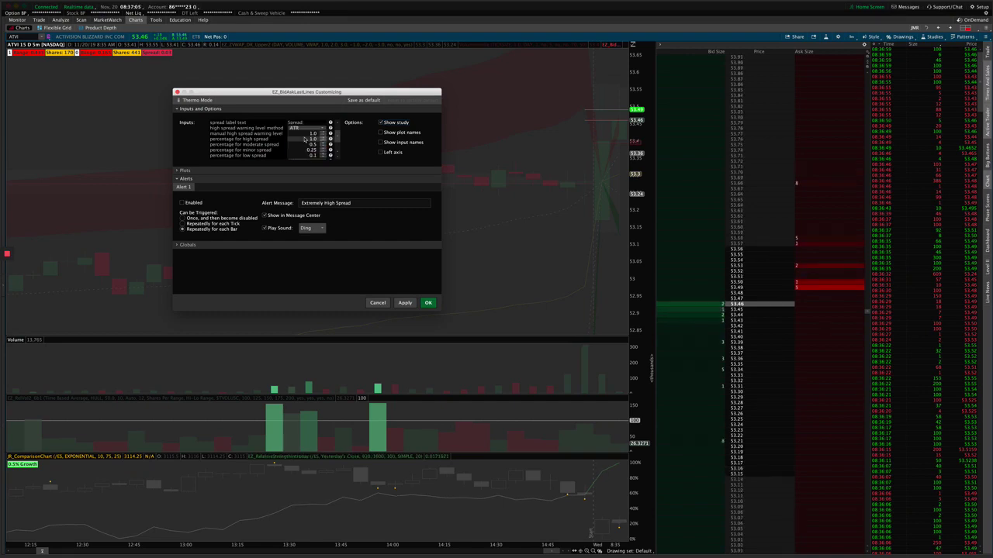
Examine the study's ATR type, ATR length, price source and use alert inputs.
{"action": "scroll", "coordinate": [308, 134], "scroll_direction": "down", "scroll_amount": 3}
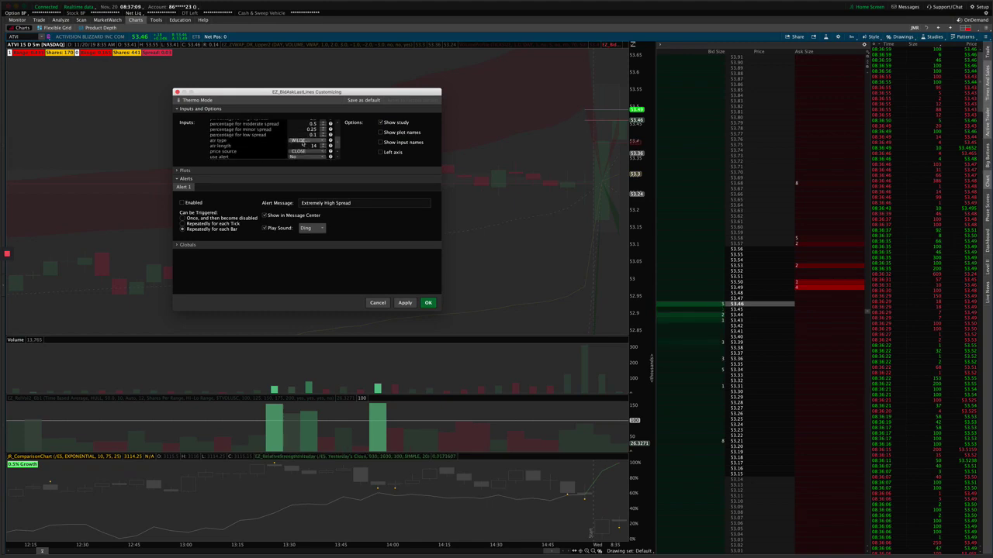
{"action": "left_click", "coordinate": [298, 140]}
{"action": "left_click", "coordinate": [303, 144]}
{"action": "left_click", "coordinate": [302, 145]}
{"action": "left_click", "coordinate": [297, 151]}
{"action": "left_click", "coordinate": [299, 155]}
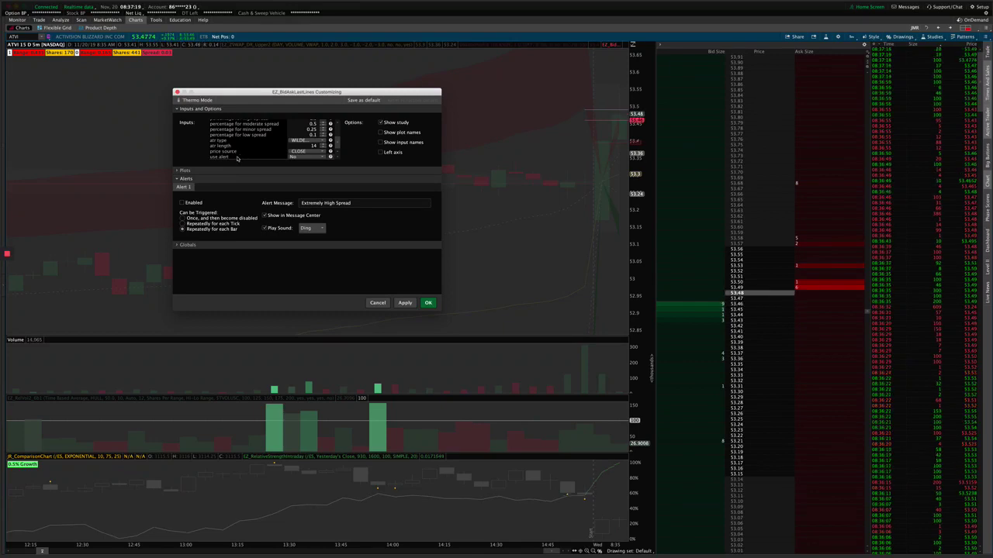
{"action": "left_click", "coordinate": [292, 157]}
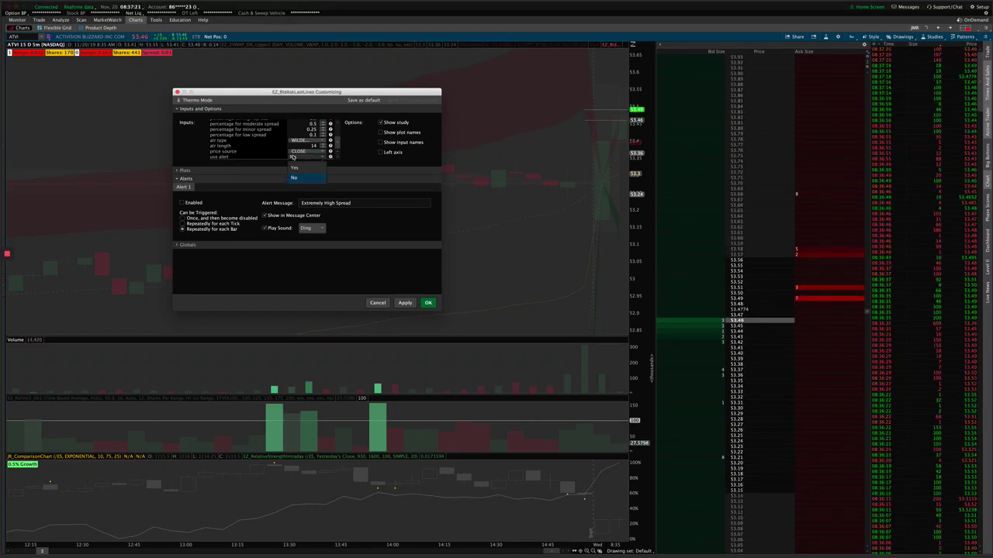
{"action": "left_click", "coordinate": [294, 158]}
Set the study's show cloud input to Yes and apply it to the chart.
{"action": "scroll", "coordinate": [292, 138], "scroll_direction": "up", "scroll_amount": 3}
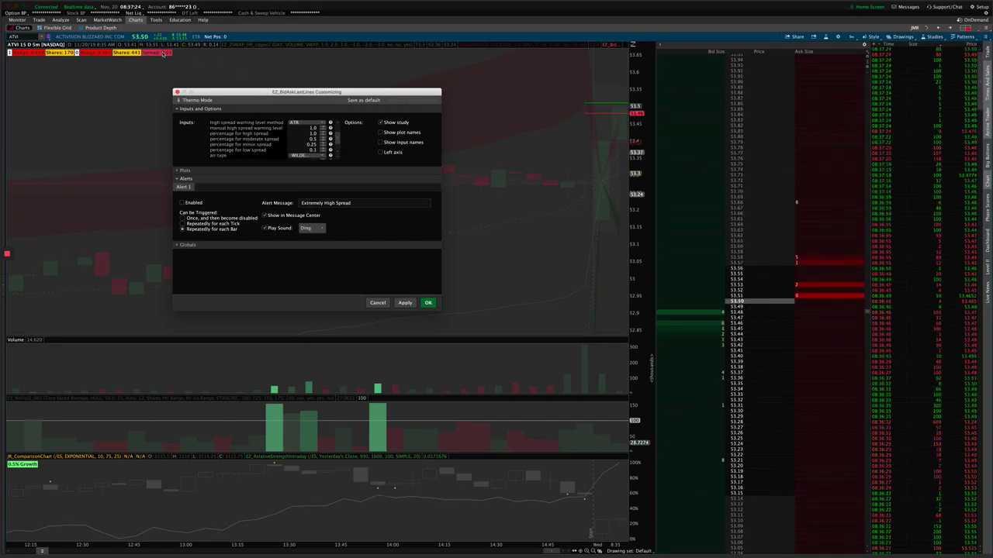
{"action": "scroll", "coordinate": [273, 140], "scroll_direction": "up", "scroll_amount": 2}
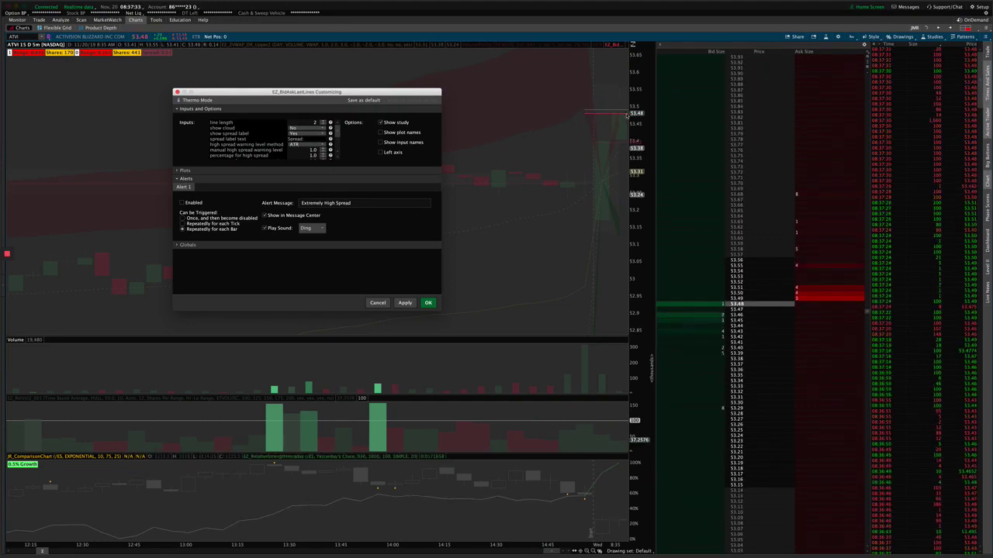
{"action": "left_click", "coordinate": [300, 129]}
{"action": "left_click", "coordinate": [299, 134]}
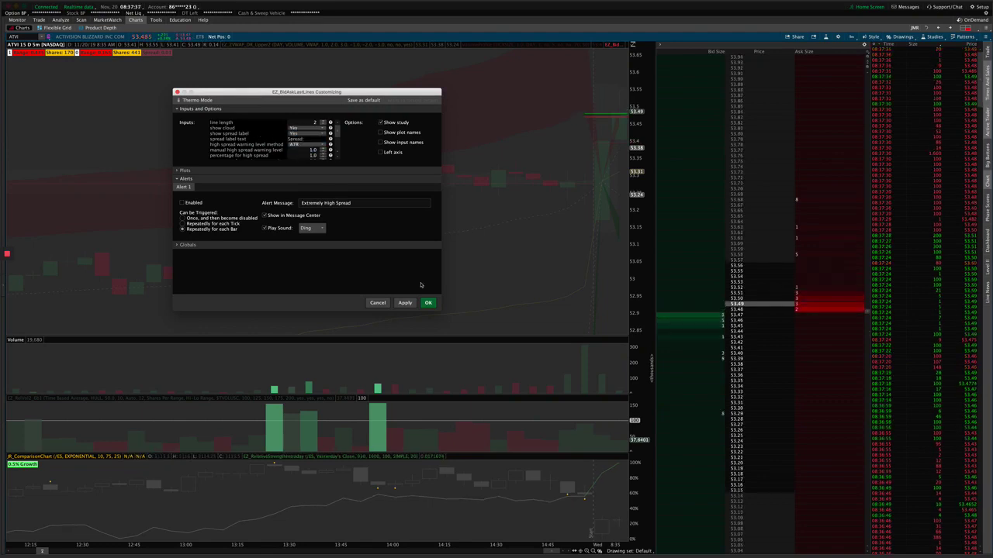
{"action": "left_click", "coordinate": [404, 305]}
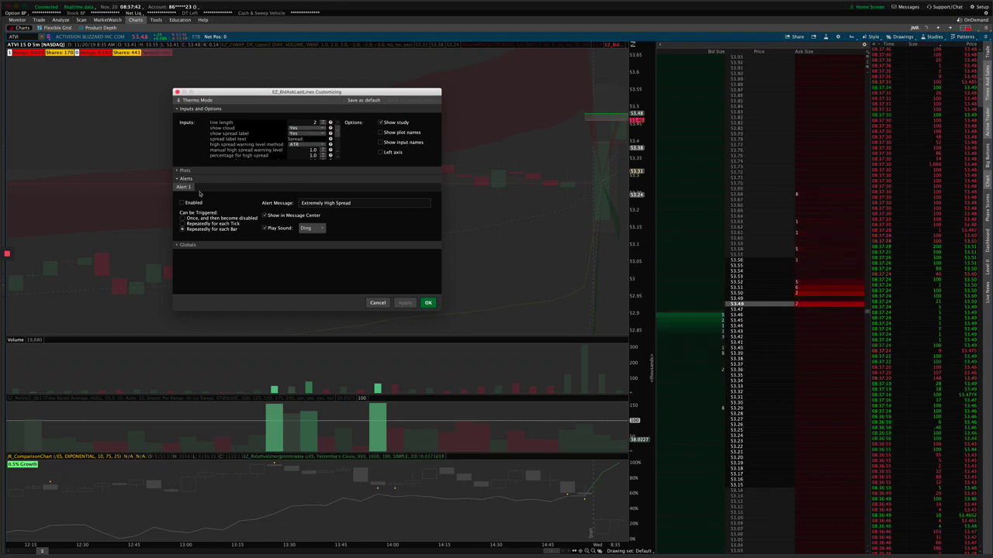
Enable Show plot for the study's last plot, apply the change and collapse the plot settings.
{"action": "left_click", "coordinate": [186, 171]}
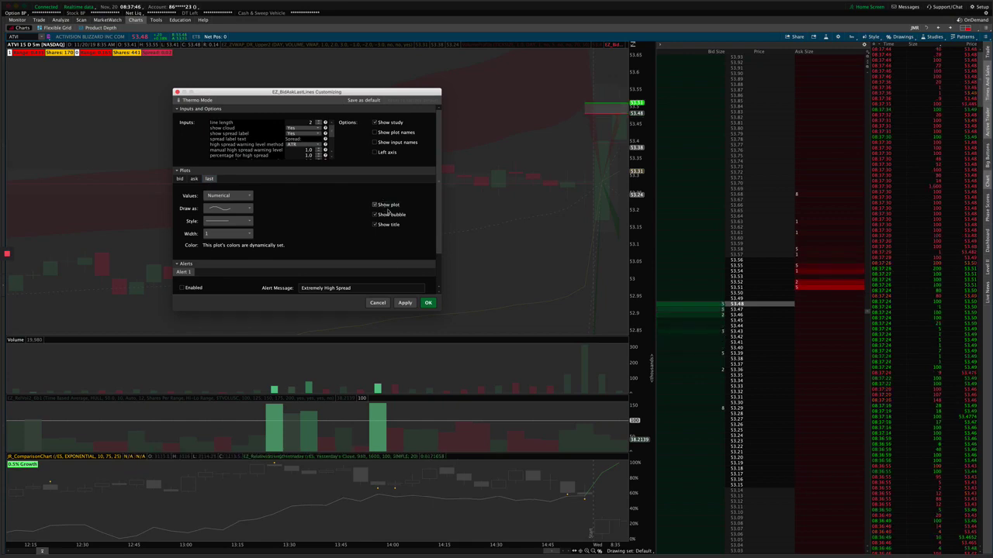
{"action": "left_click", "coordinate": [404, 302]}
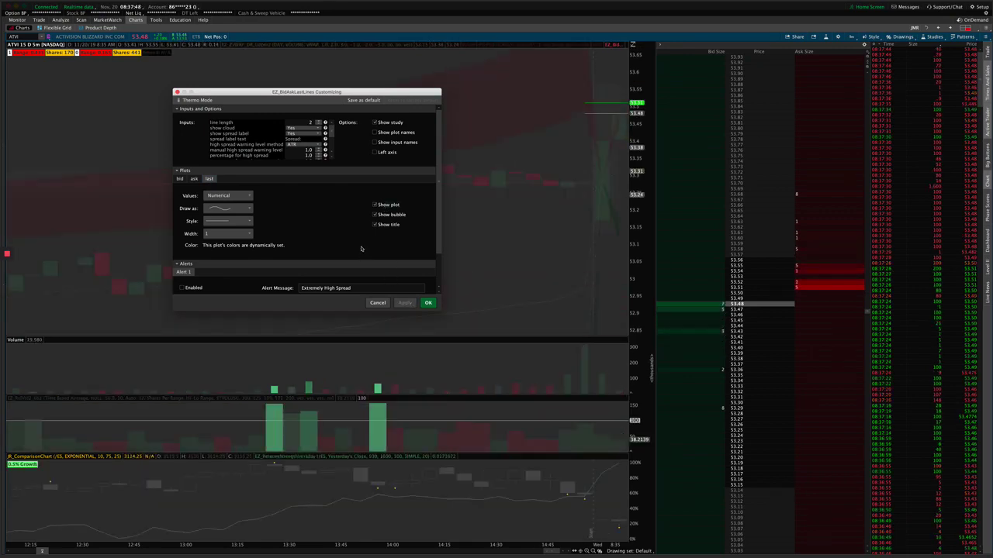
{"action": "left_click", "coordinate": [183, 170]}
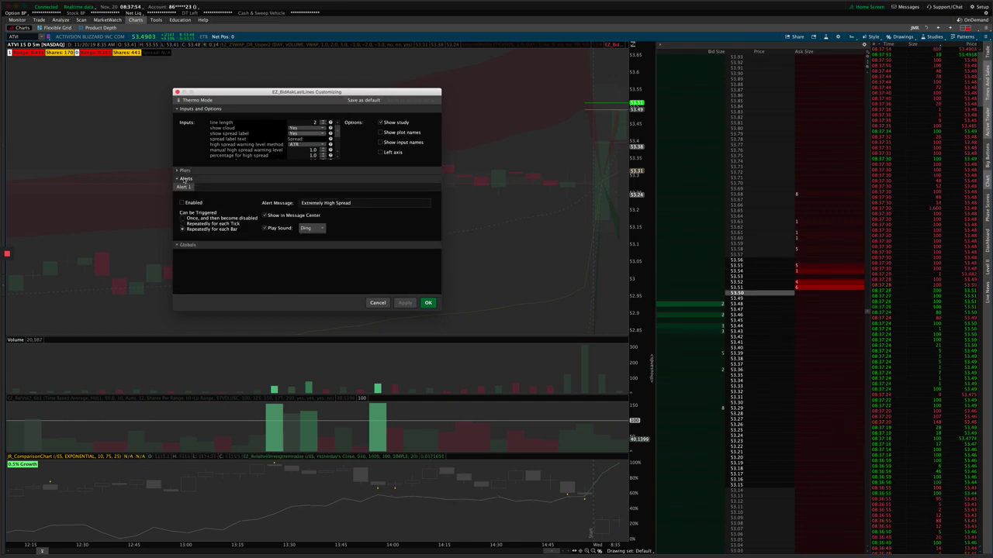
Review the study's global spread, cloud and last price colors, and accept the customization.
{"action": "left_click", "coordinate": [185, 178]}
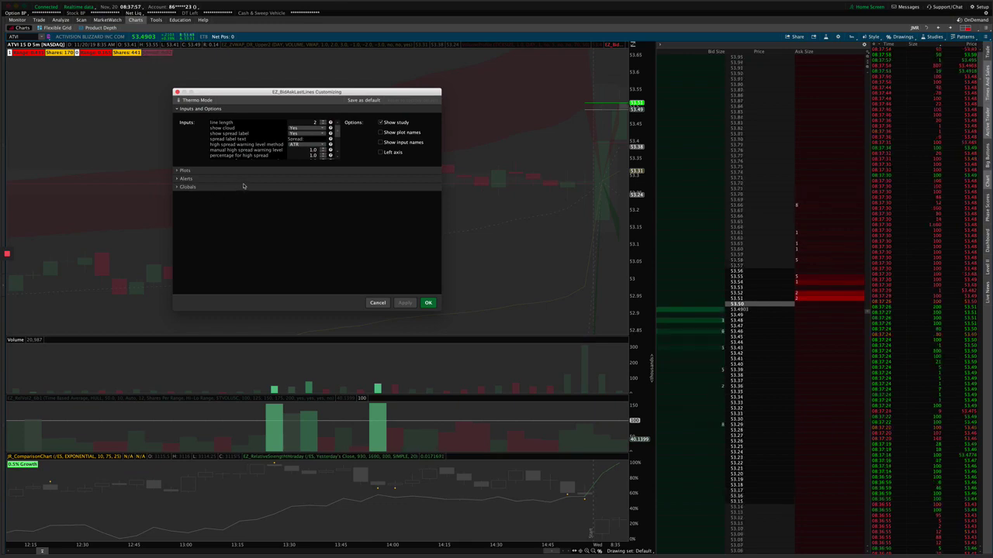
{"action": "left_click", "coordinate": [187, 188]}
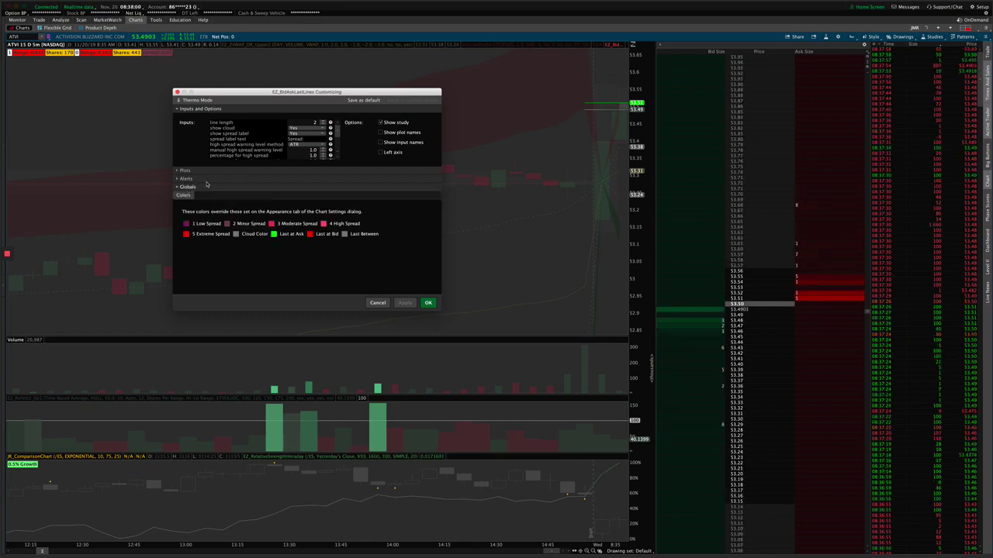
{"action": "left_click", "coordinate": [428, 302]}
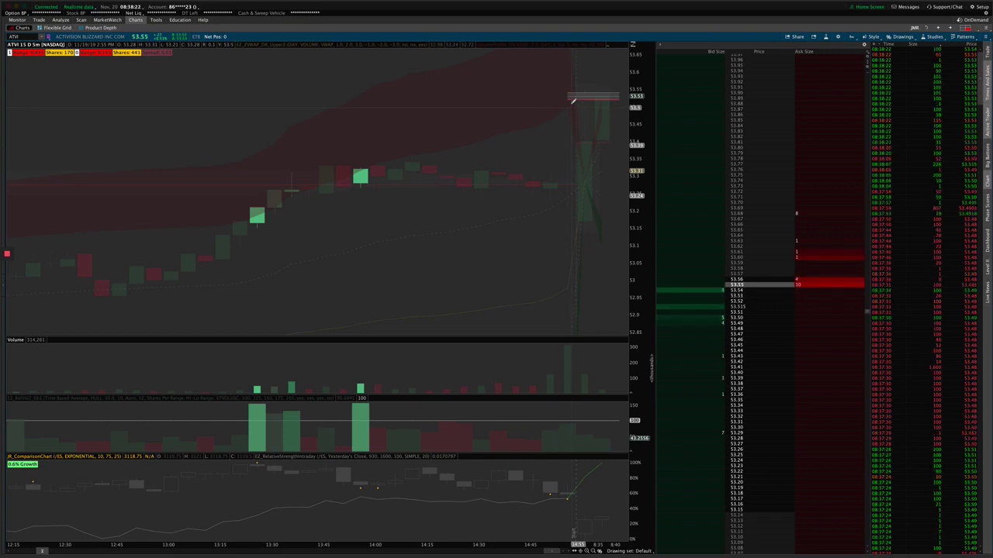
{"action": "right_click", "coordinate": [574, 85]}
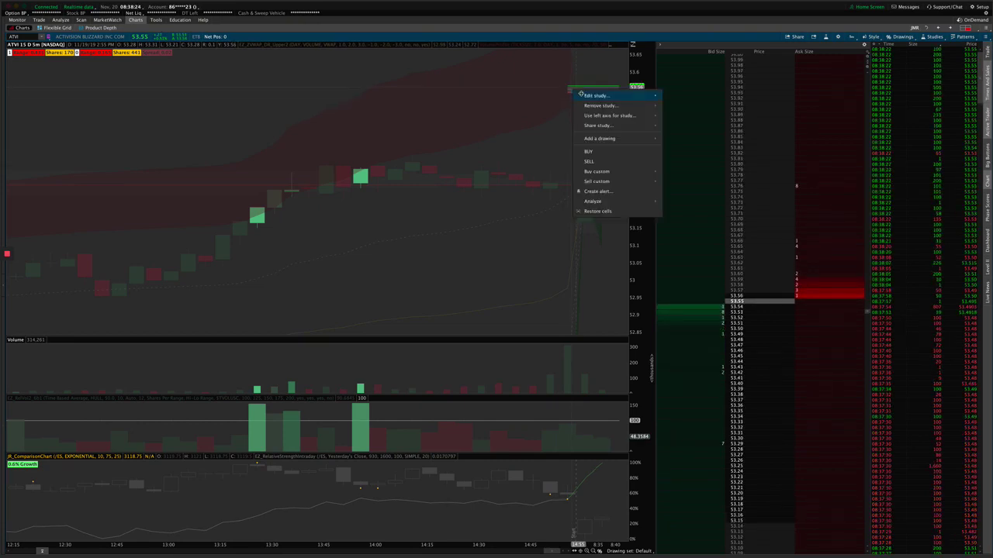
{"action": "mouse_move", "coordinate": [597, 136]}
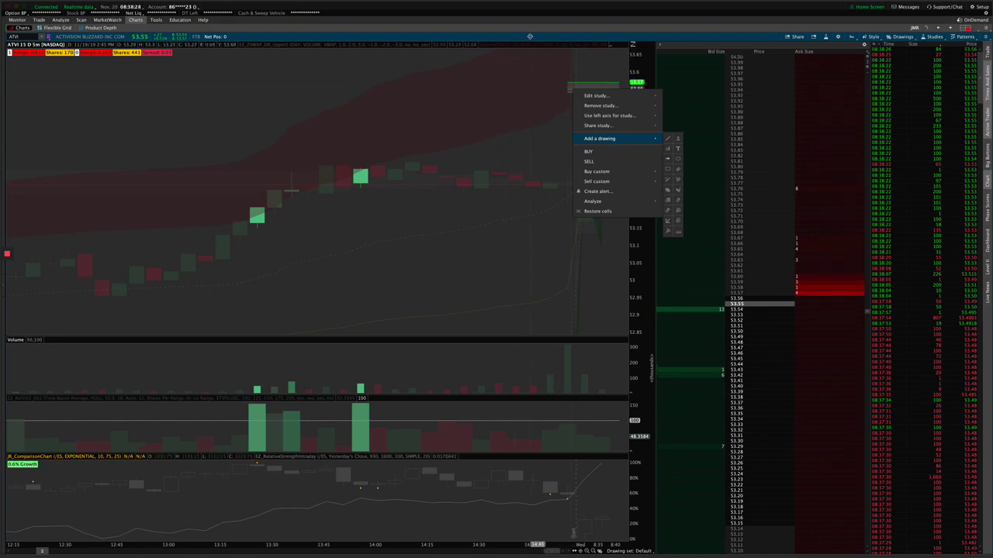
{"action": "key", "text": "Escape"}
Open the customization of the EZ_BidAskLastLines study from its lines on the chart and move the dialog clear of the current price lines.
{"action": "right_click", "coordinate": [580, 80]}
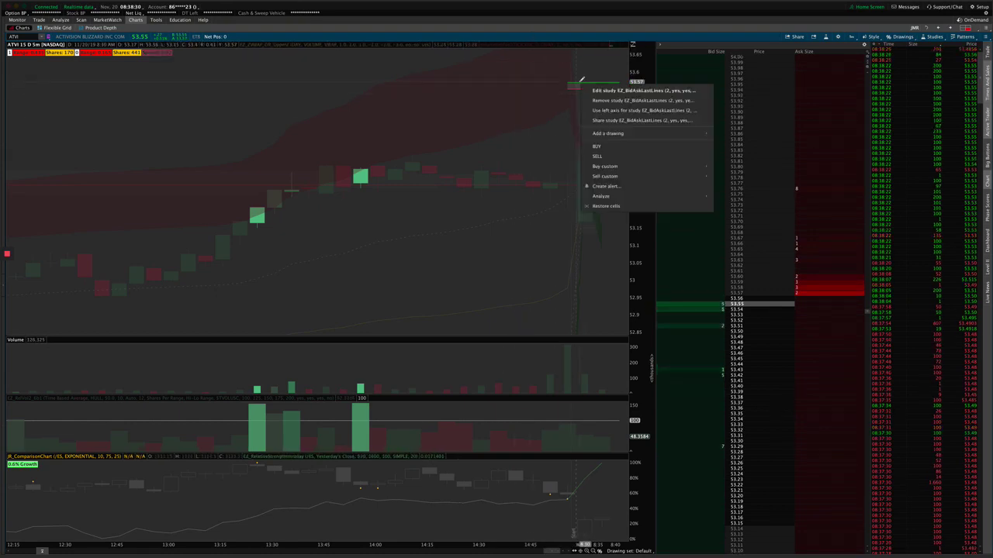
{"action": "left_click", "coordinate": [613, 91]}
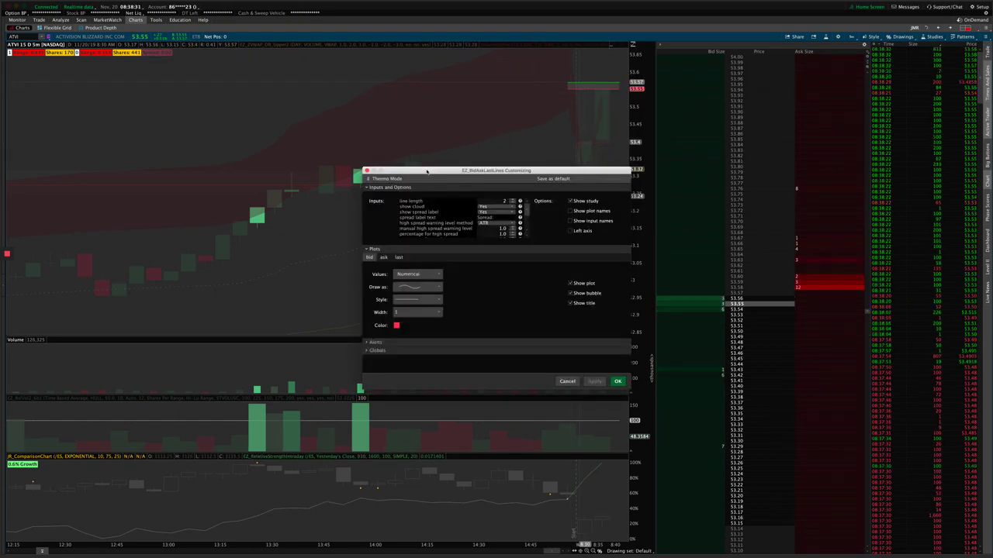
{"action": "left_click_drag", "start_coordinate": [427, 171], "coordinate": [268, 97]}
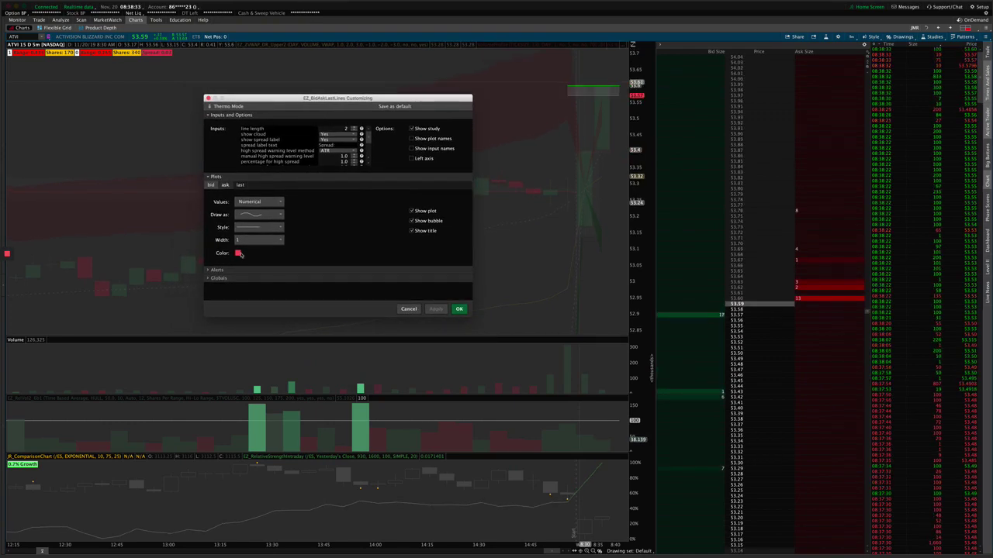
Review the color settings of the study's bid, ask and last plots, and collapse the plot settings.
{"action": "left_click", "coordinate": [238, 253]}
{"action": "left_click", "coordinate": [238, 254]}
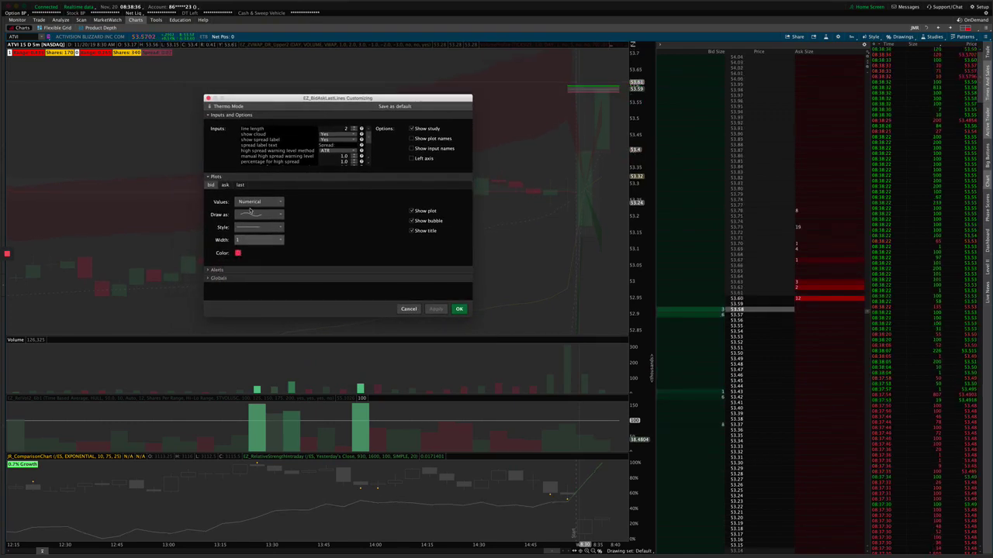
{"action": "left_click", "coordinate": [225, 184]}
{"action": "left_click", "coordinate": [240, 185]}
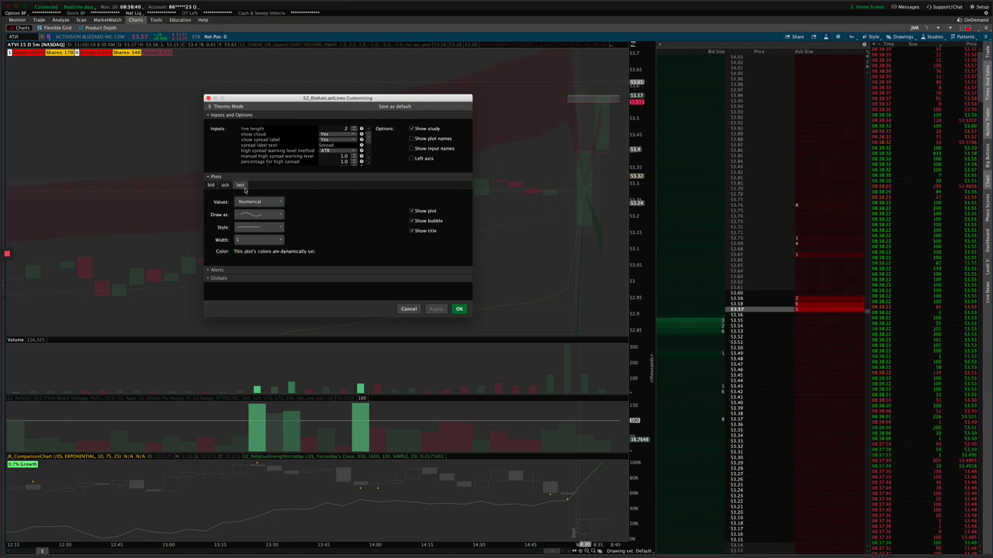
{"action": "left_click", "coordinate": [215, 177]}
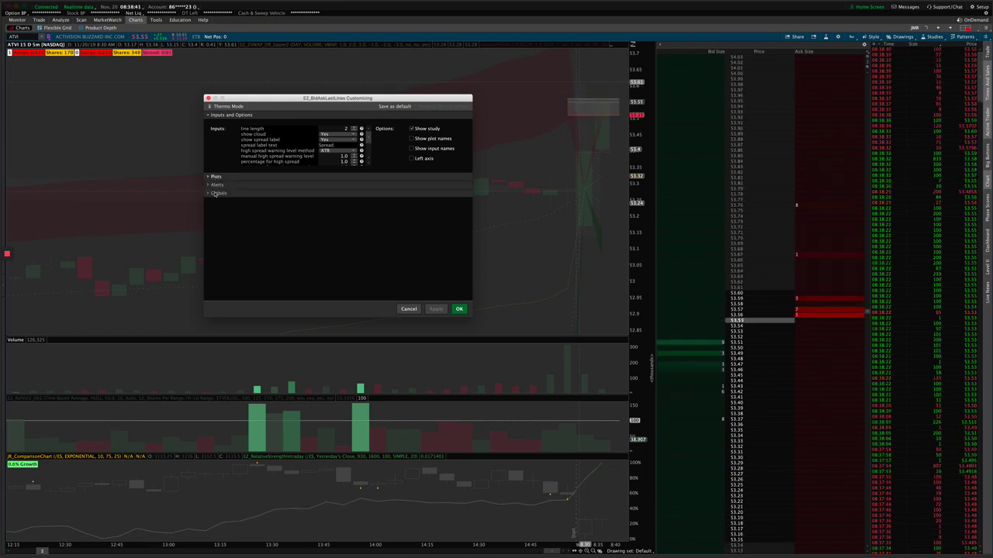
Review the study's global colors for the spread levels, cloud and last price, and collapse the global settings.
{"action": "left_click", "coordinate": [217, 193]}
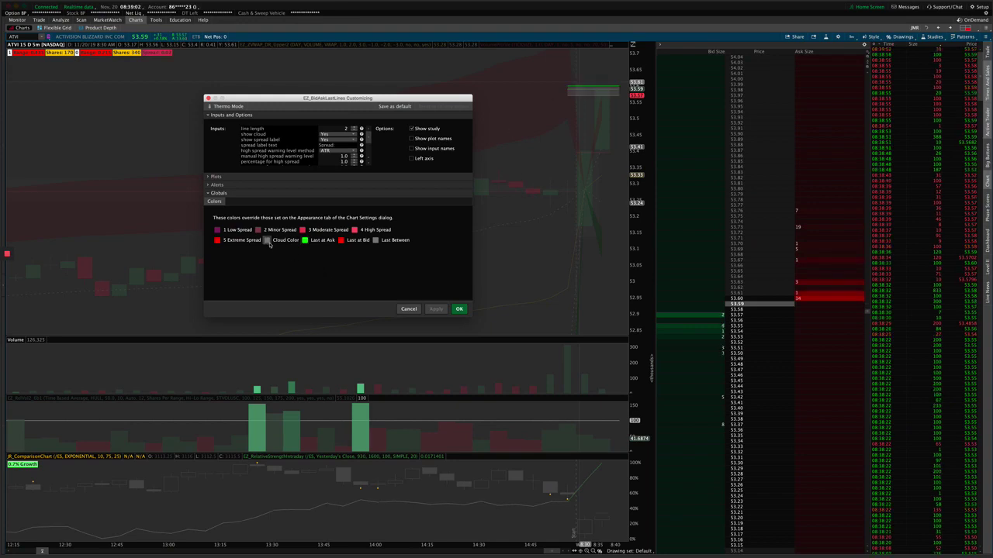
{"action": "left_click", "coordinate": [221, 194]}
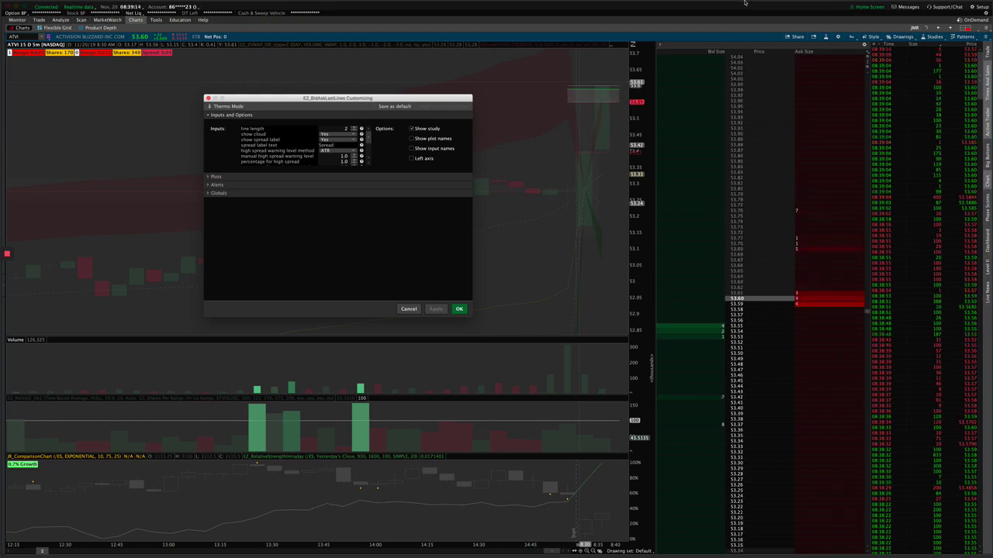
{"action": "mouse_move", "coordinate": [745, 2]}
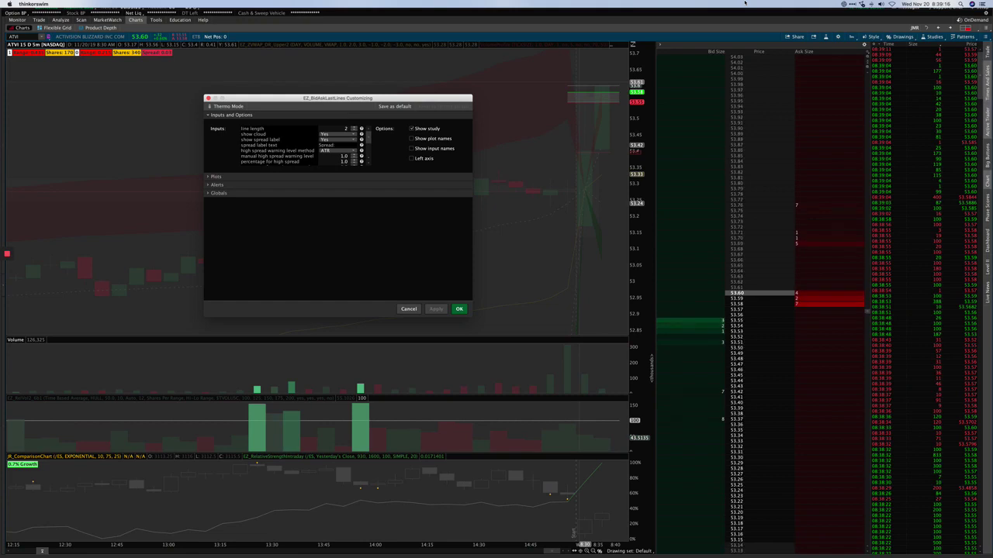